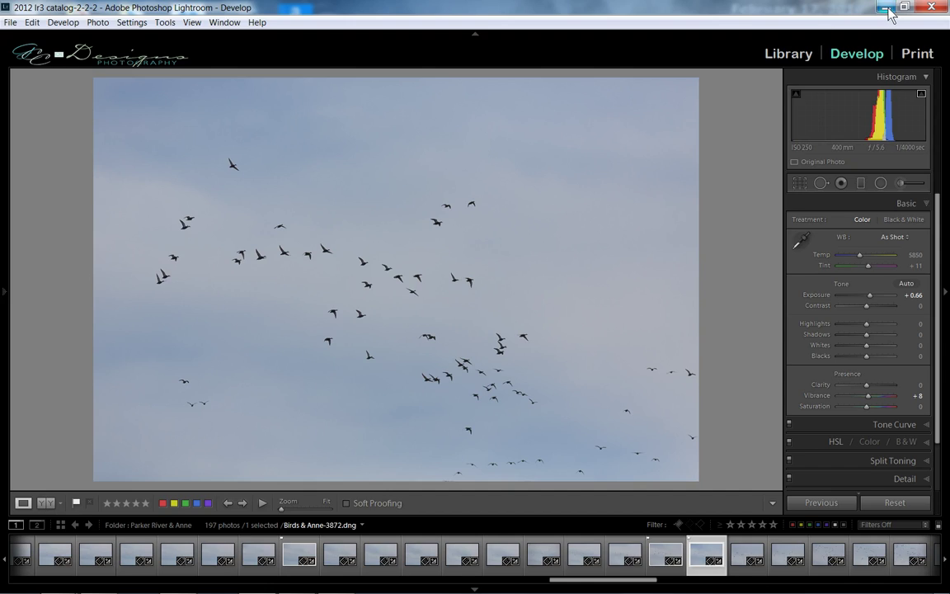
Minimize Lightroom with Win+D so the Windows desktop is showing
key(super+d)
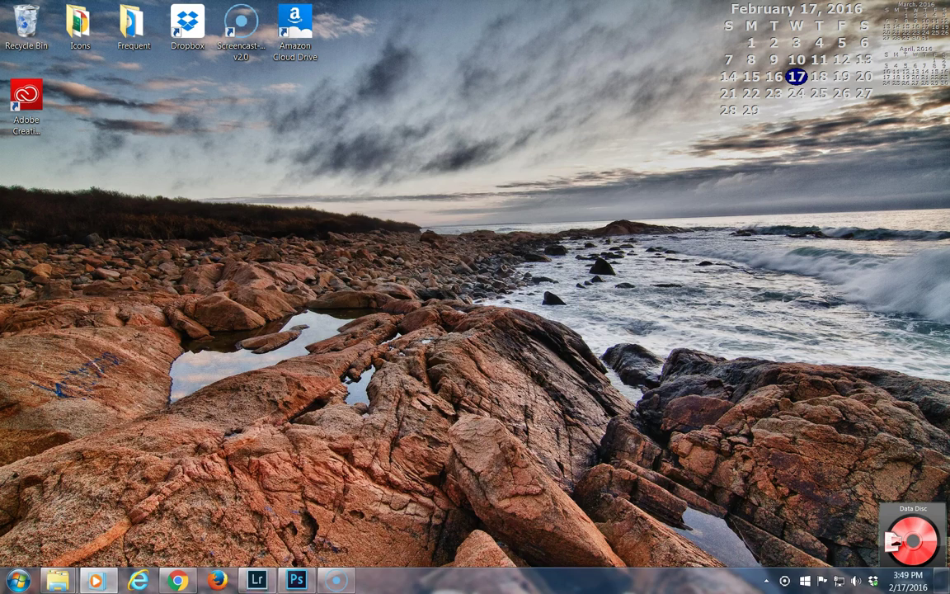
Bring the Photoshop window with the bird photo and empty Layer 1 to the front
click(299, 579)
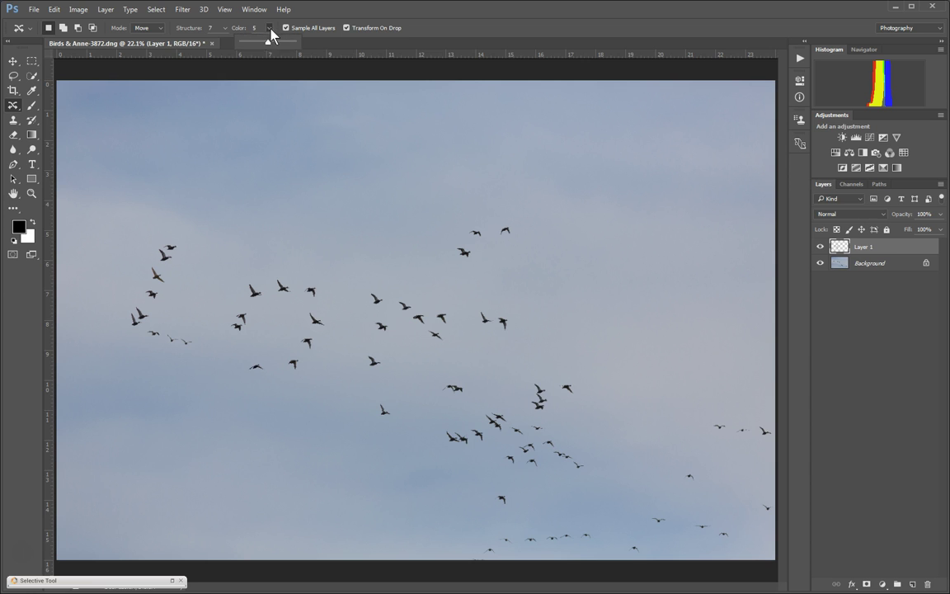
Set Content-Aware Move Color to 0 and Structure to 1, then move a lower-flock bird into the O
drag(266, 41, 238, 41)
click(225, 28)
drag(204, 41, 175, 47)
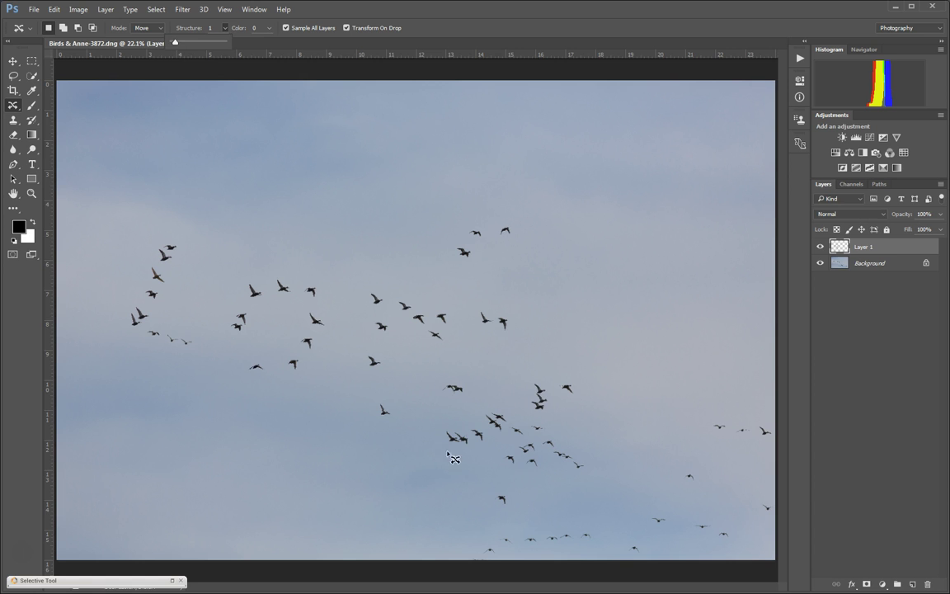
mouse_move(460, 452)
mouse_down()
mouse_move(442, 430)
mouse_move(461, 432)
mouse_move(471, 446)
mouse_move(377, 430)
mouse_move(233, 349)
mouse_up()
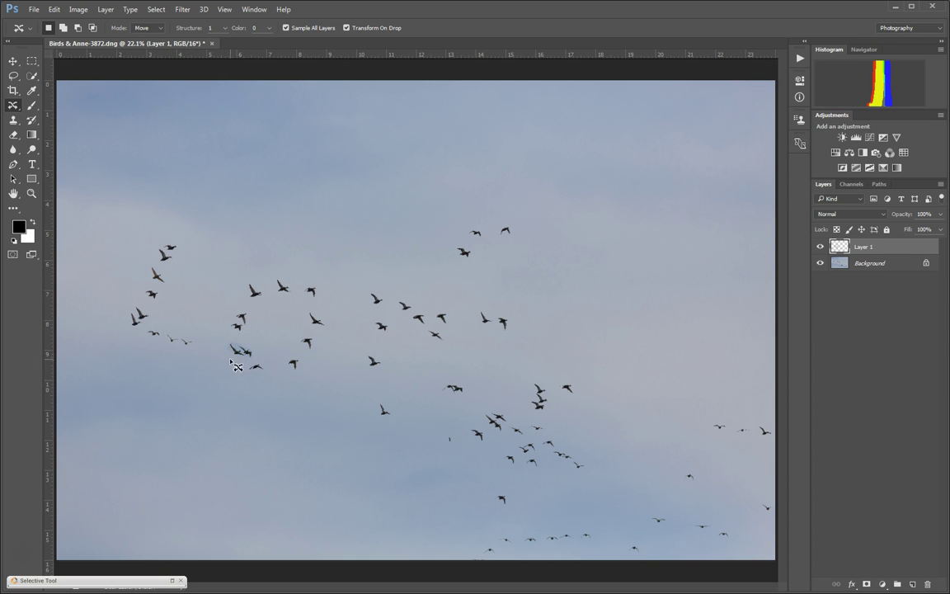
Zoom in on the moved birds, view them at 100%, then undo the haloed move
click(31, 193)
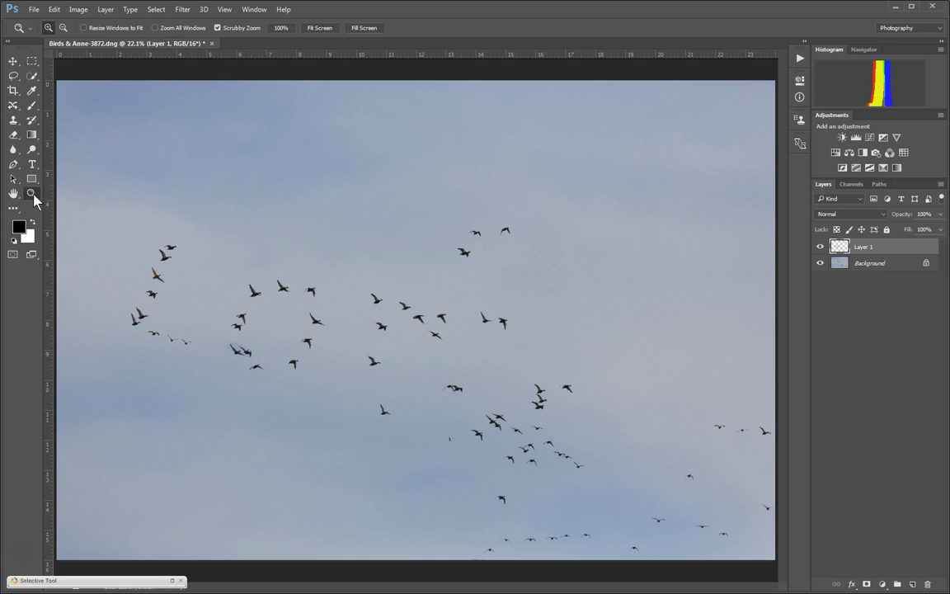
click(229, 361)
drag(229, 361, 248, 352)
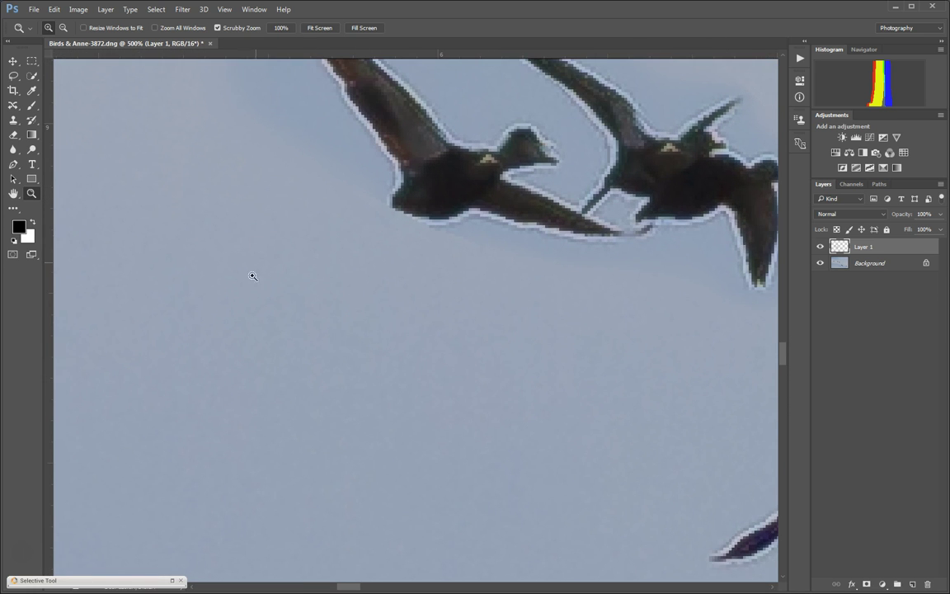
click(280, 29)
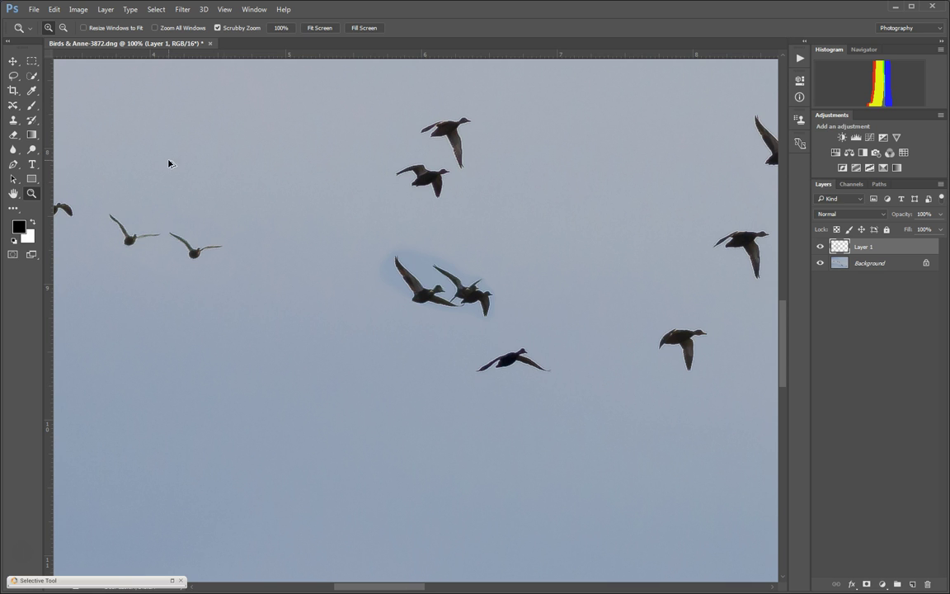
key(ctrl+alt+z)
key(ctrl+alt+z)
key(ctrl+alt+z)
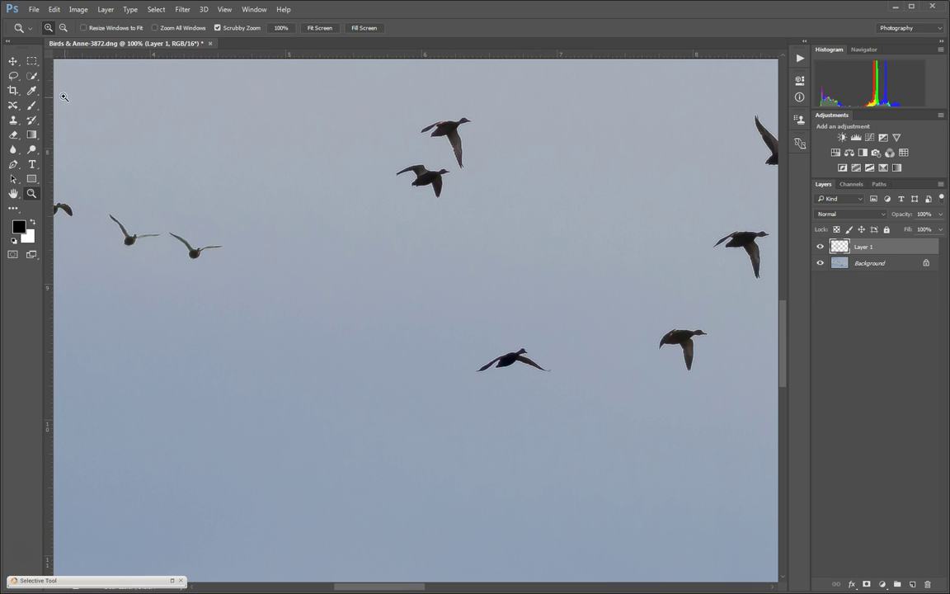
Set Content-Aware Move Structure to 5 and Color to 4, then fit the whole photo on screen
click(13, 105)
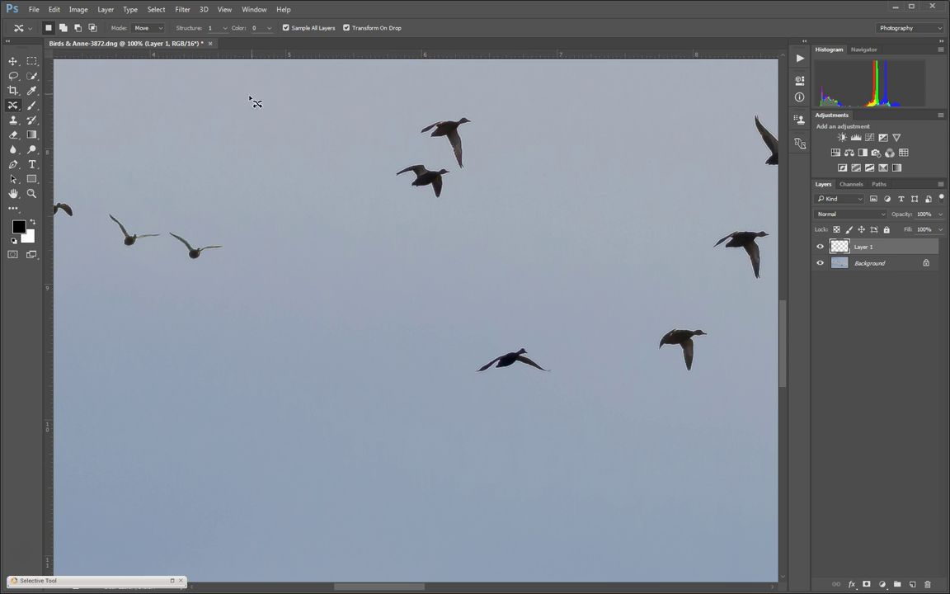
click(224, 28)
click(269, 30)
click(30, 196)
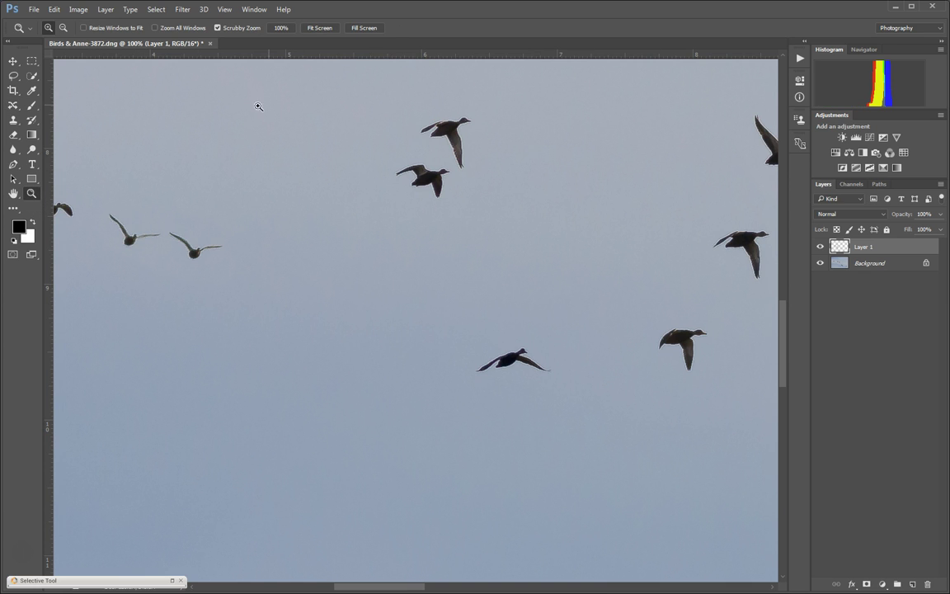
click(319, 29)
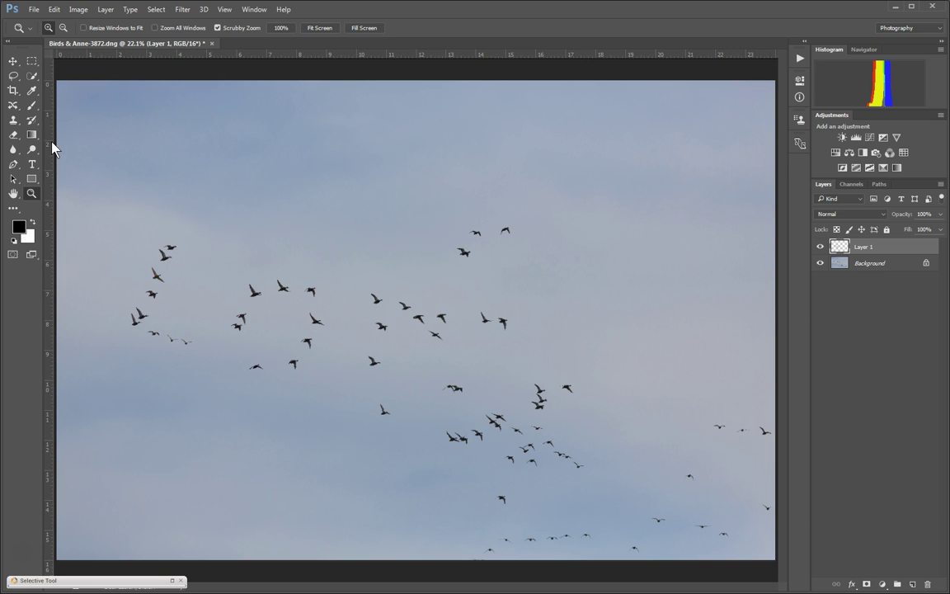
Move one upper-group bird to the O's lower left, commit it and deselect
click(12, 106)
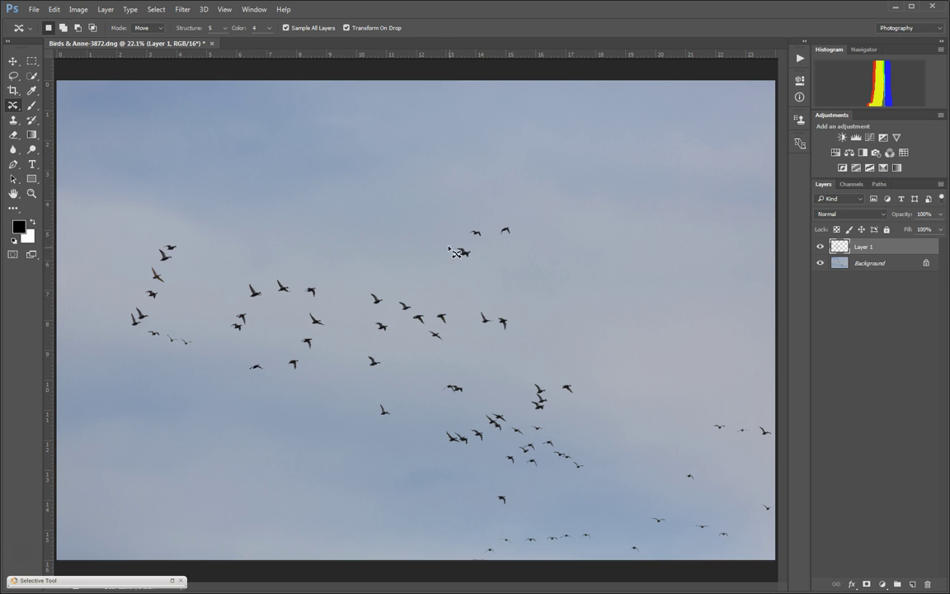
mouse_move(457, 245)
mouse_down()
mouse_move(478, 259)
mouse_move(454, 247)
mouse_move(465, 254)
mouse_move(239, 350)
mouse_up()
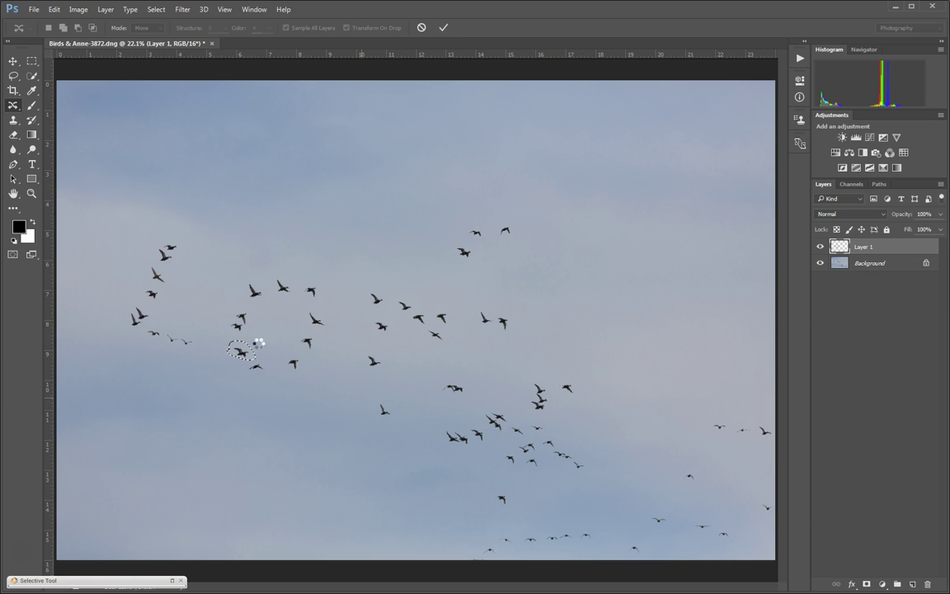
key(Return)
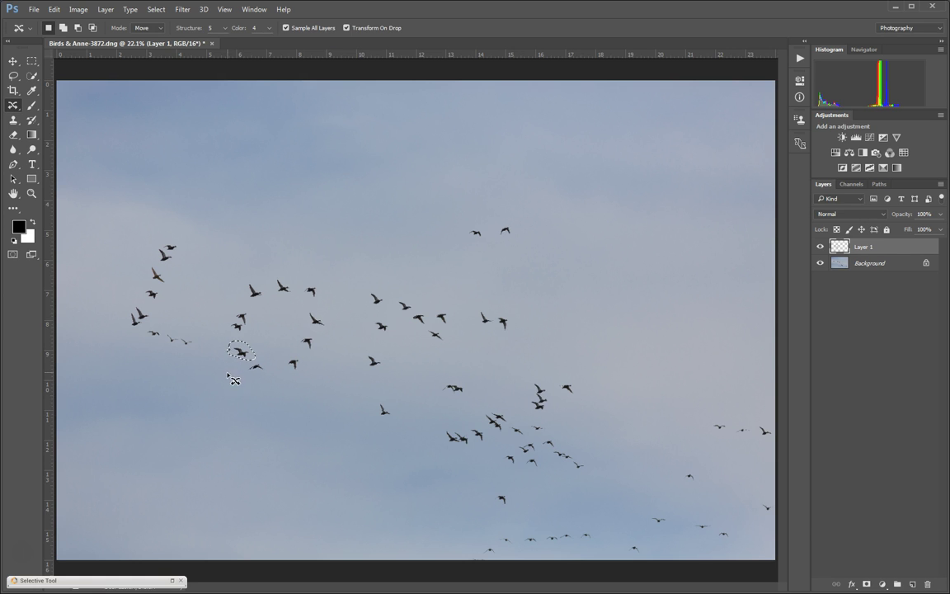
key(ctrl+d)
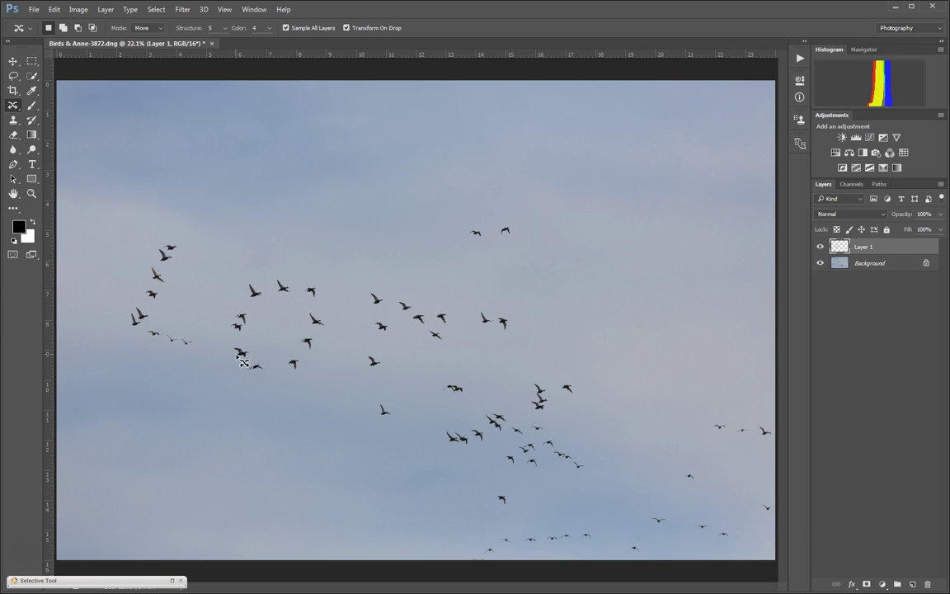
Zoom in to check the relocated bird at 100%, then fit the photo back on screen
click(33, 196)
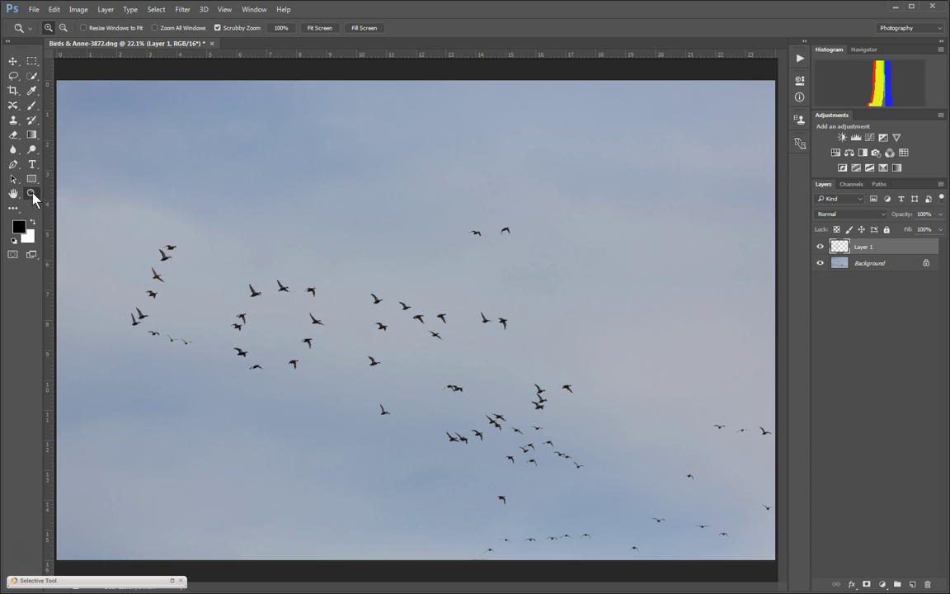
click(237, 364)
drag(237, 365, 254, 360)
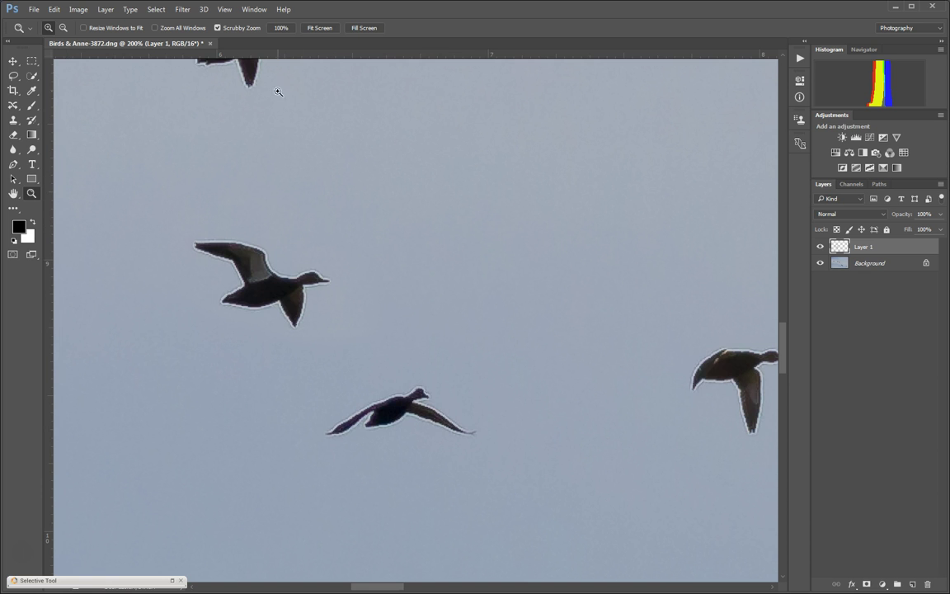
click(281, 27)
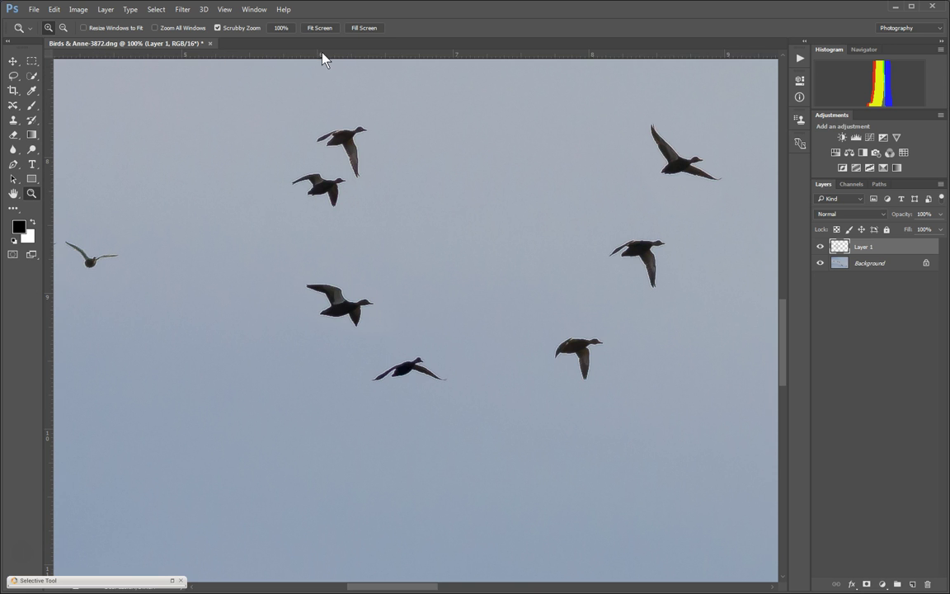
click(319, 28)
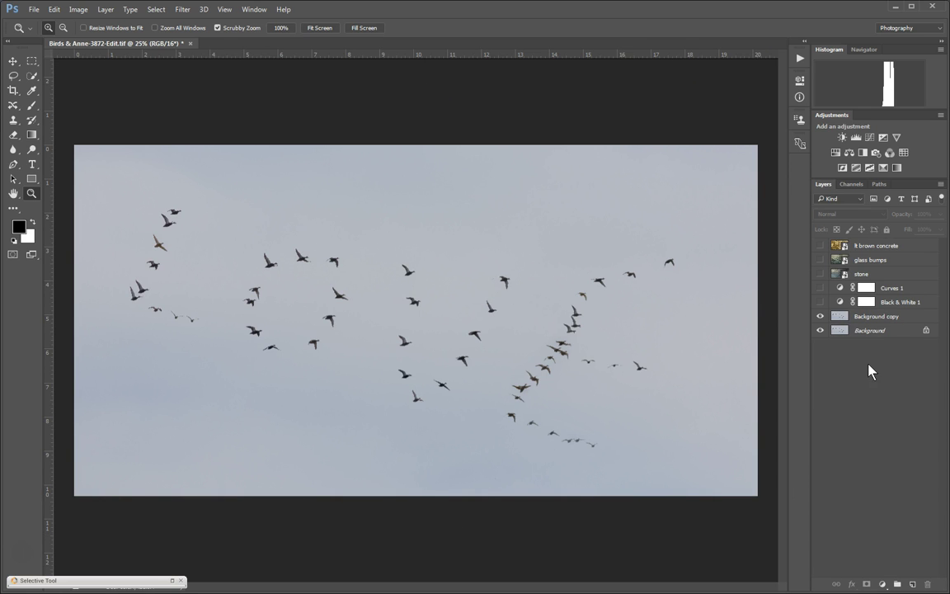
Show the Black & White 1 and Curves 1 adjustments plus the glass bumps and lt brown concrete textures
click(820, 303)
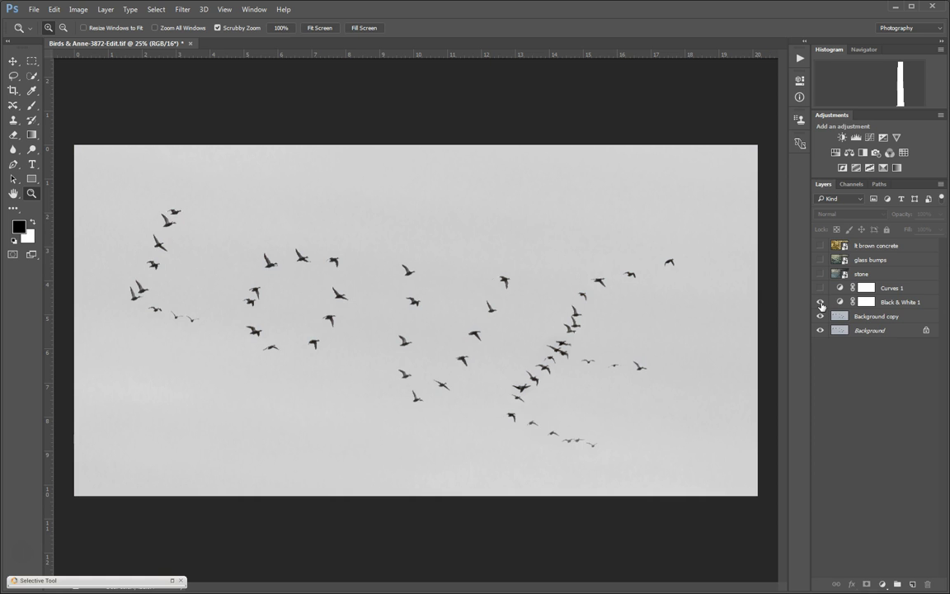
click(821, 288)
click(820, 260)
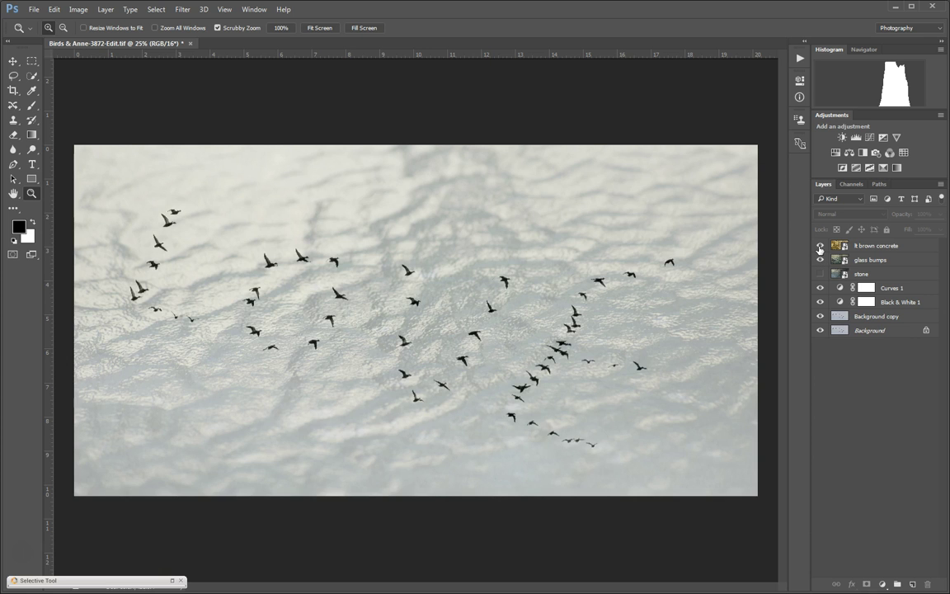
click(819, 246)
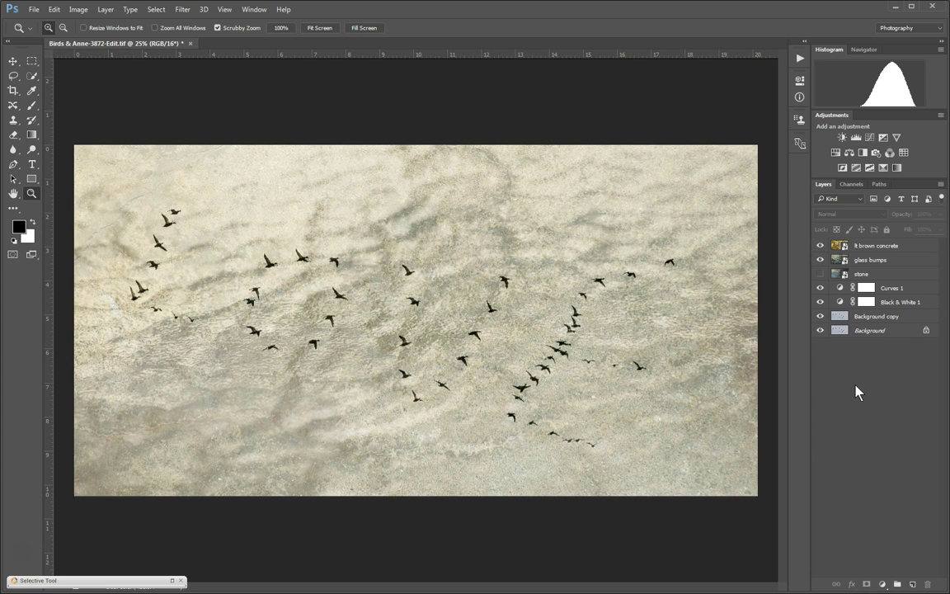